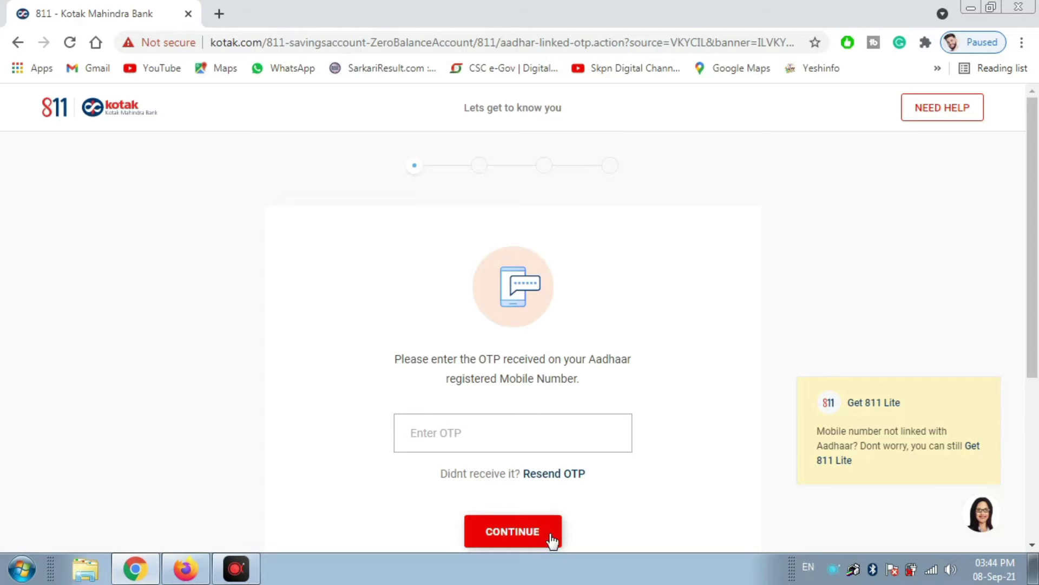
- Submit the OTP received on the Aadhaar-registered mobile and start on the Aadhaar-linked mobile number field
text(••••••)
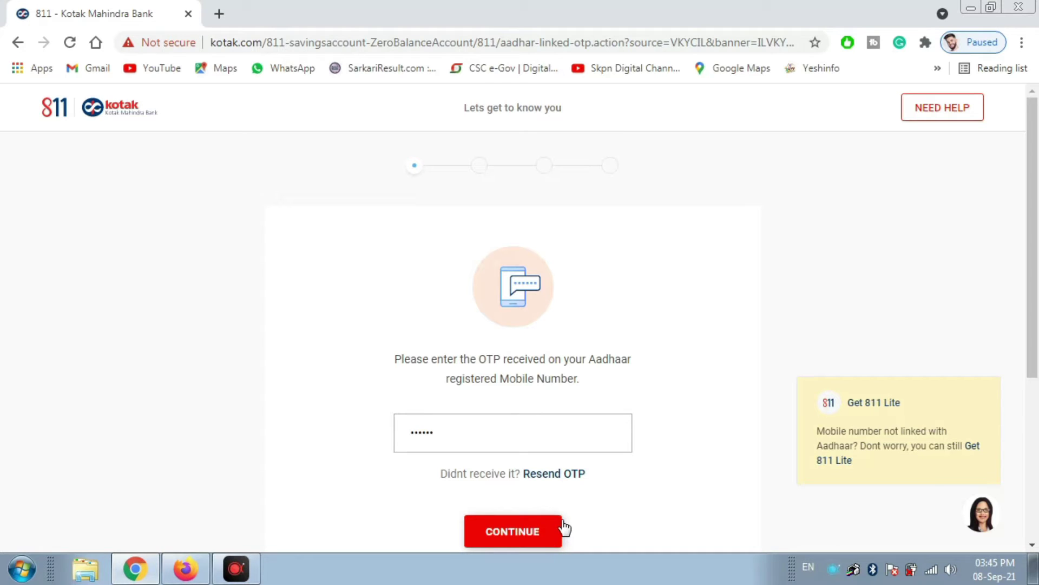
click(529, 533)
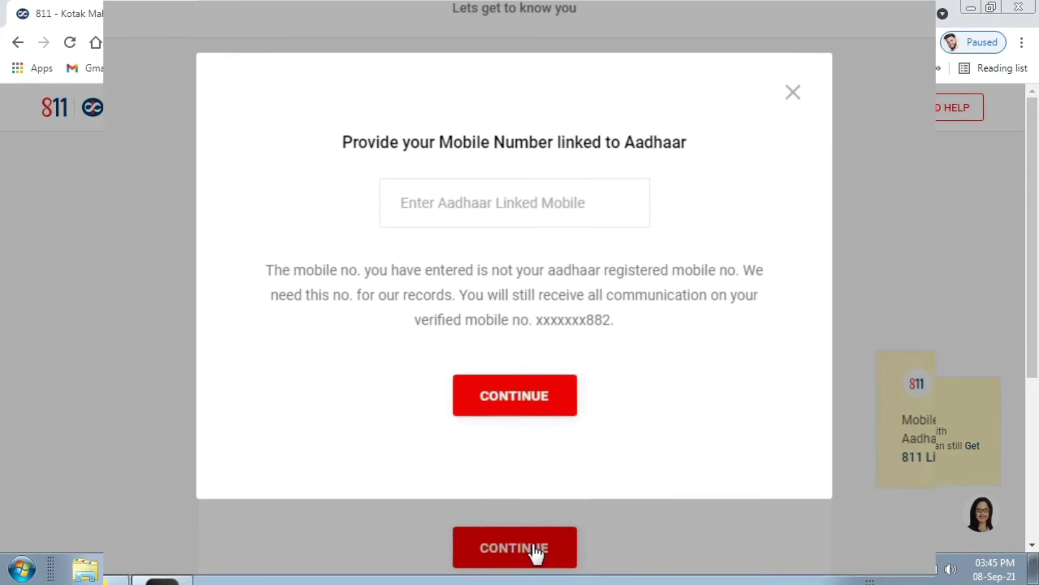
click(497, 200)
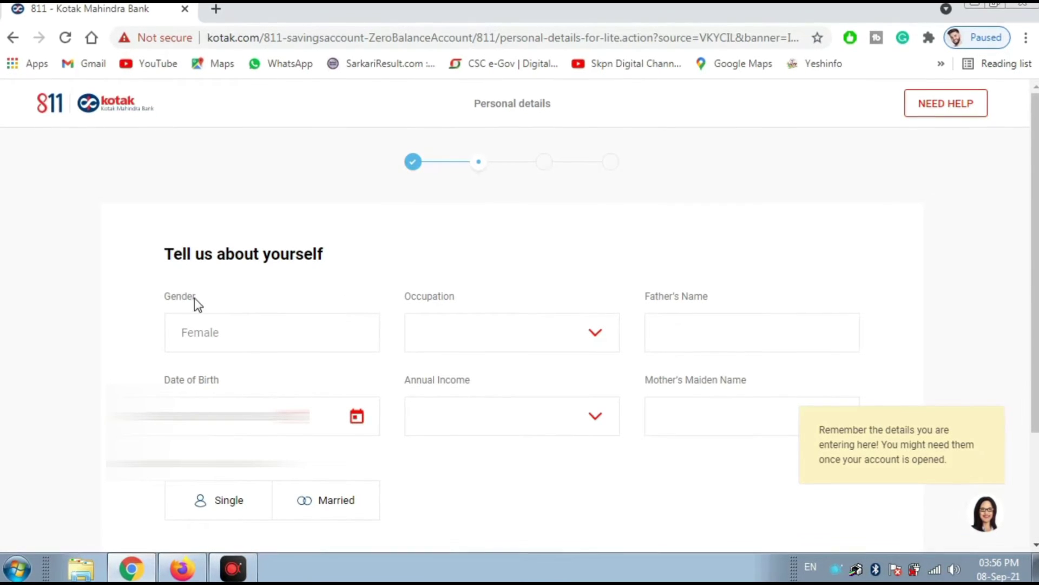
- Set the occupation to Homemaker in the personal details form
click(258, 328)
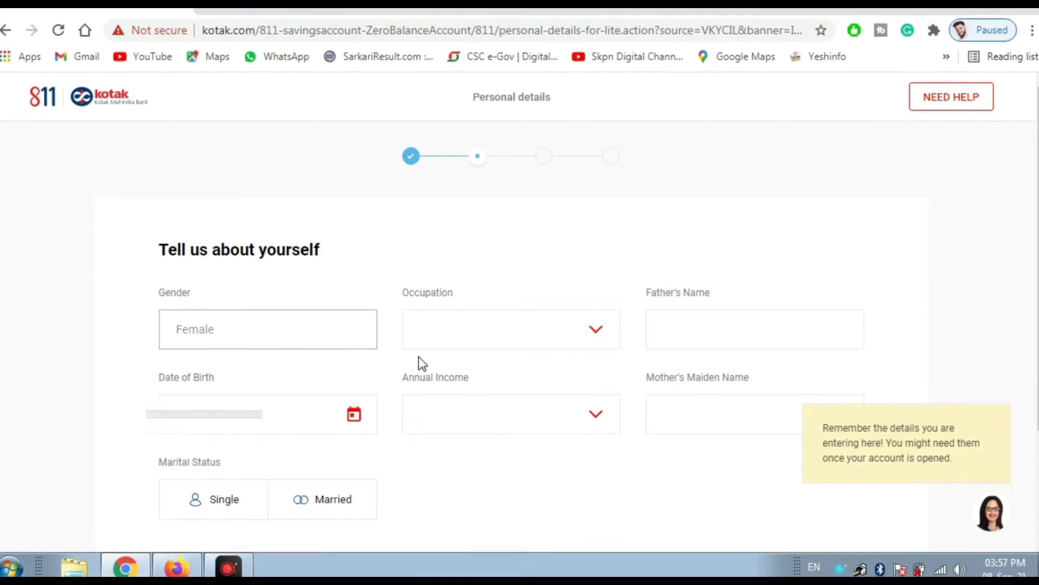
click(590, 332)
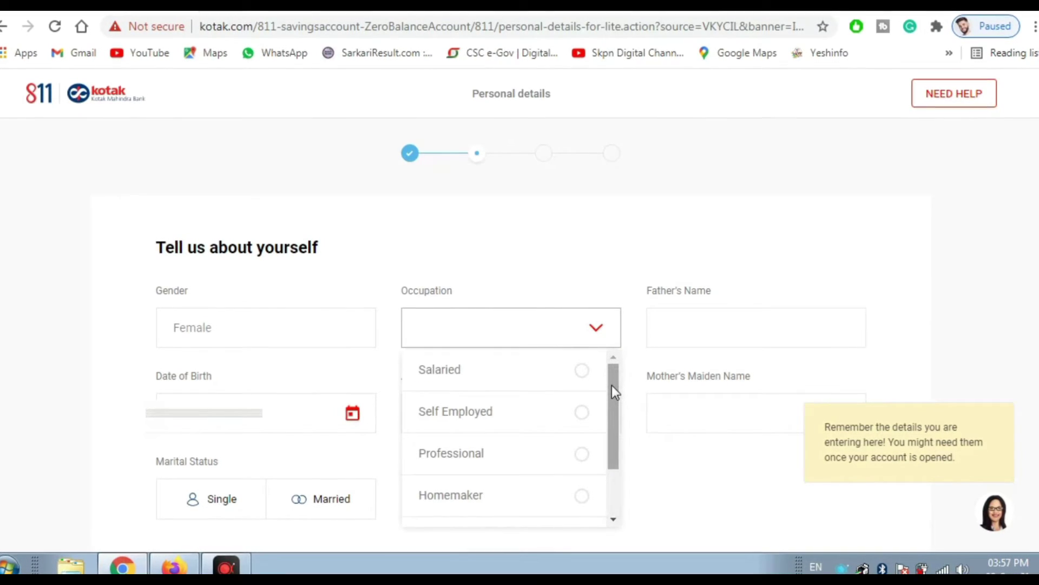
drag(612, 385, 603, 452)
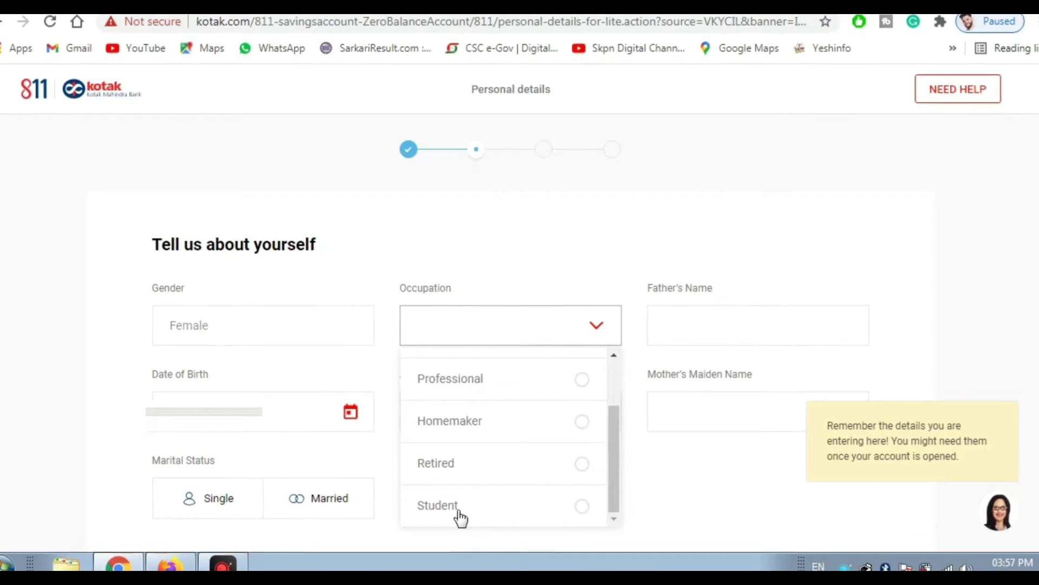
click(468, 429)
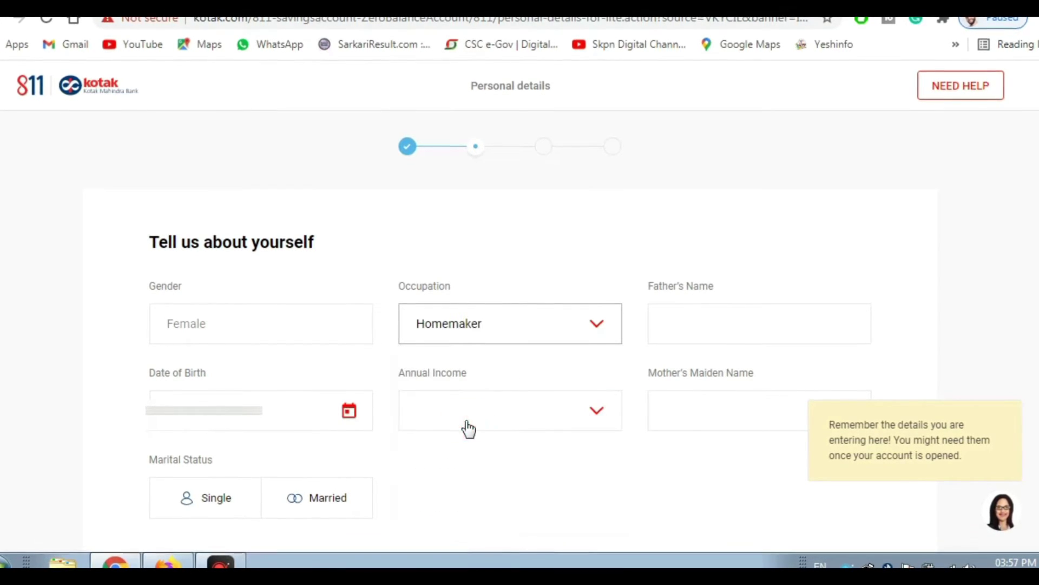
- Set the annual income to Less Than 2 Lakhs in the personal details form
click(687, 325)
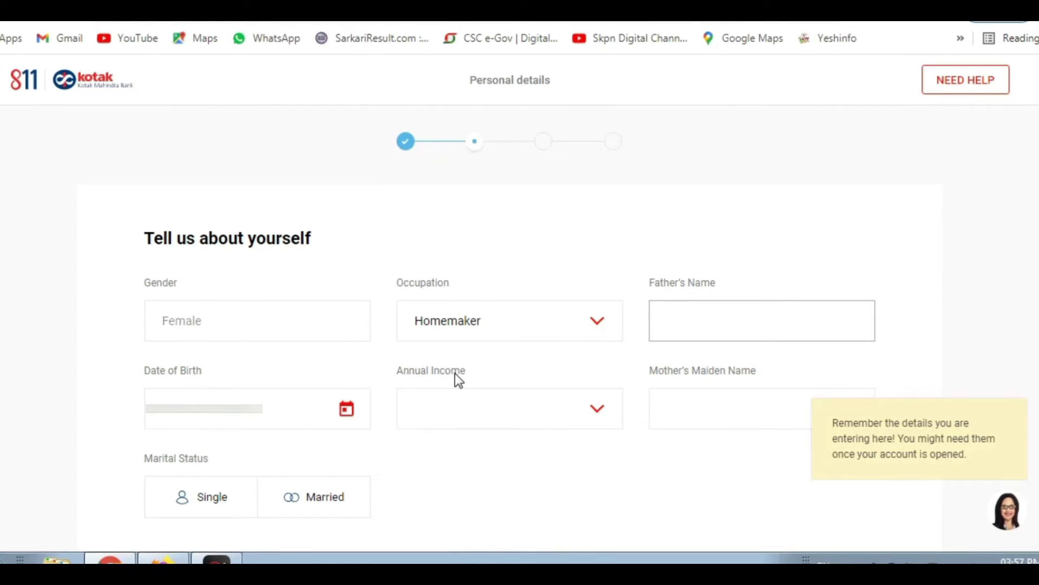
click(461, 409)
scroll(487, 463, down, 2)
scroll(488, 463, up, 2)
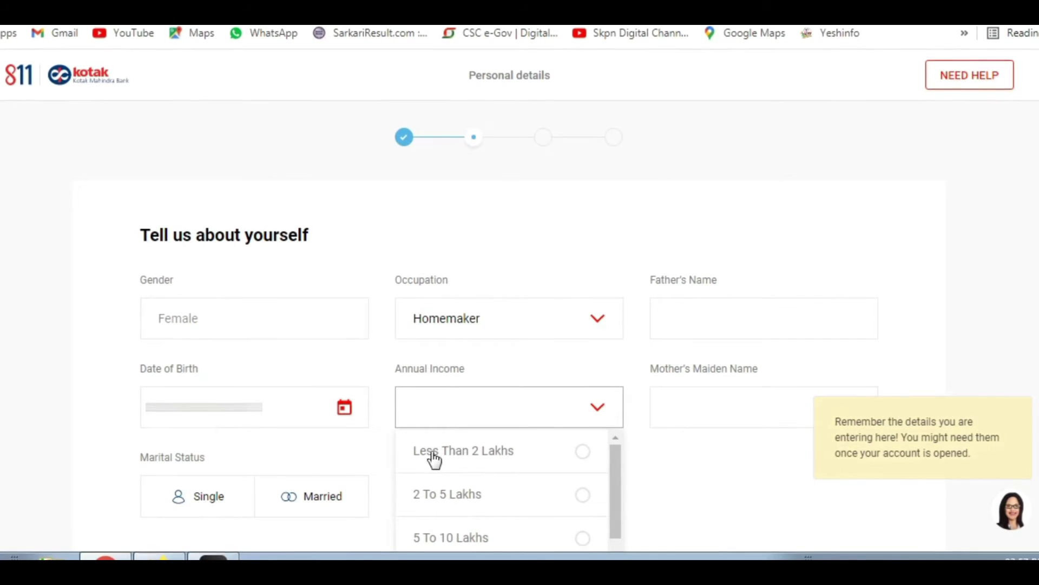
click(452, 451)
- Set the marital status to Single in the personal details form
click(686, 402)
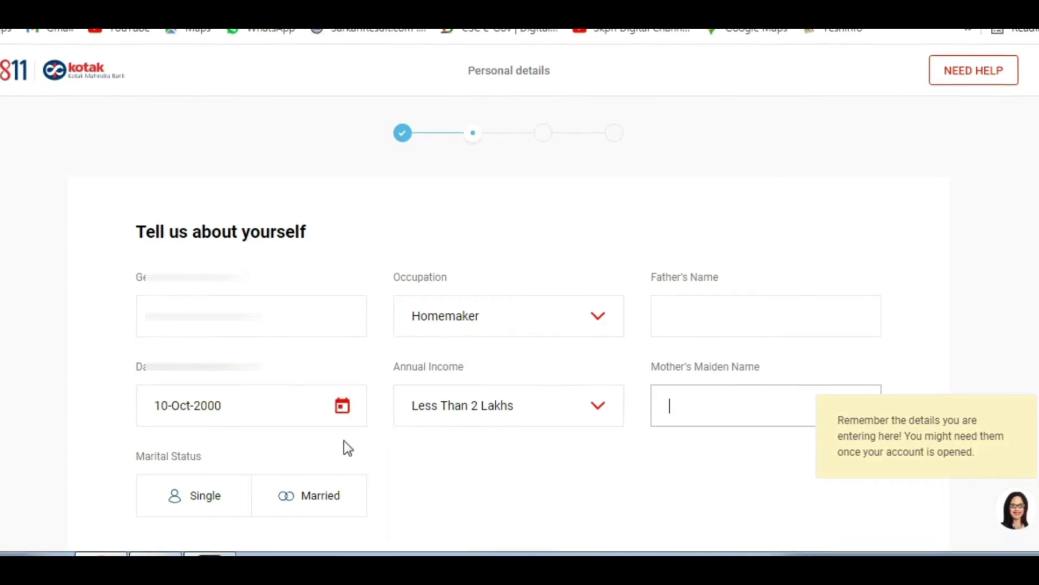
scroll(210, 442, down, 2)
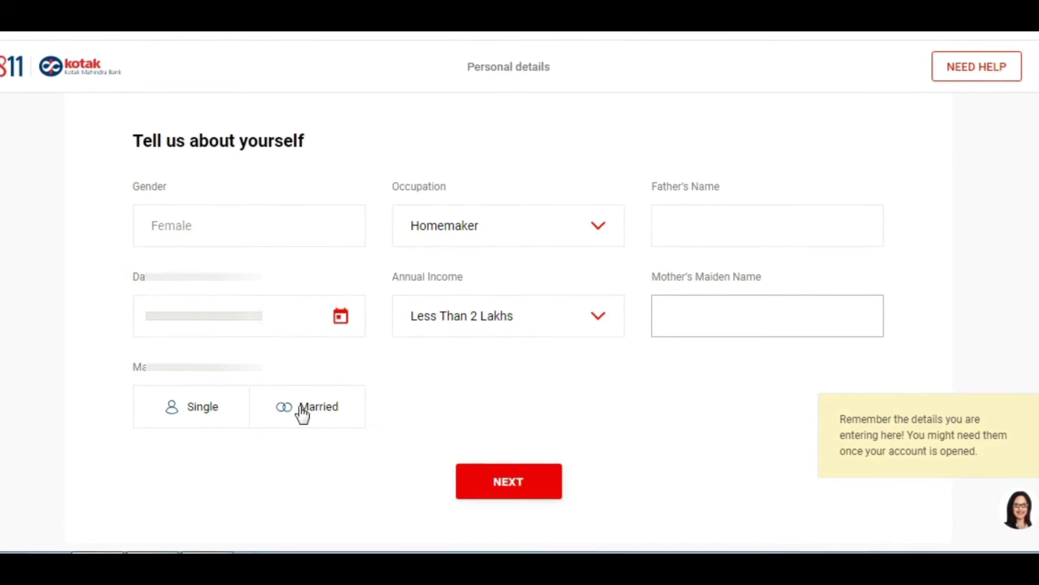
click(228, 409)
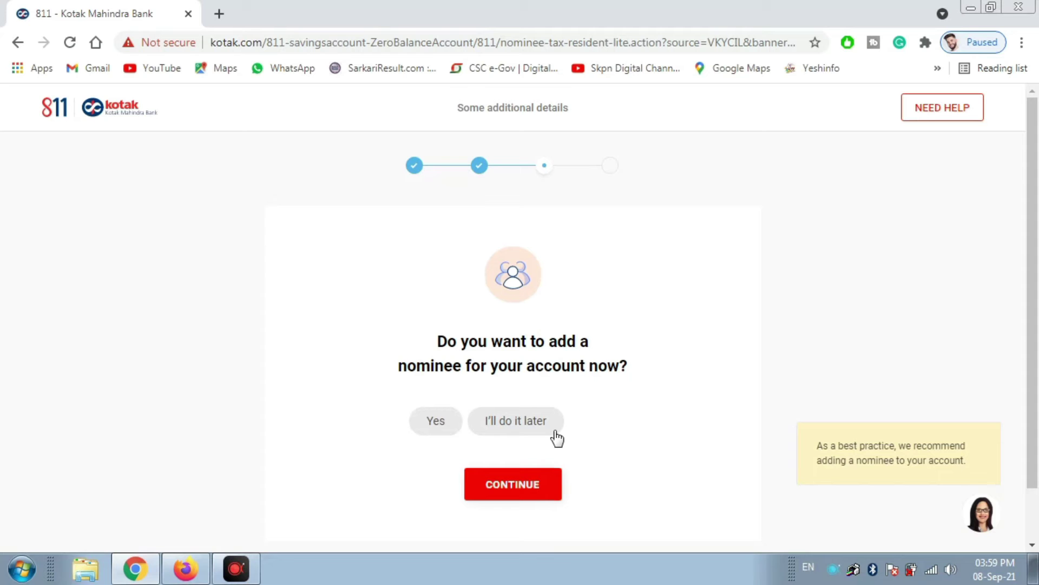
- Choose to add a nominee now and go through the nominee and minor's guardian detail forms
click(448, 426)
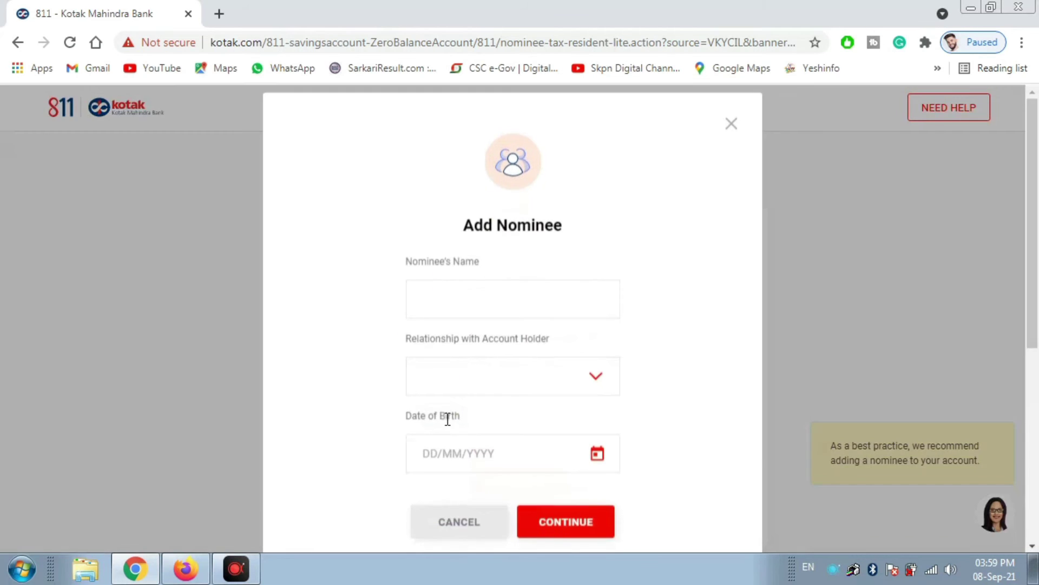
click(481, 297)
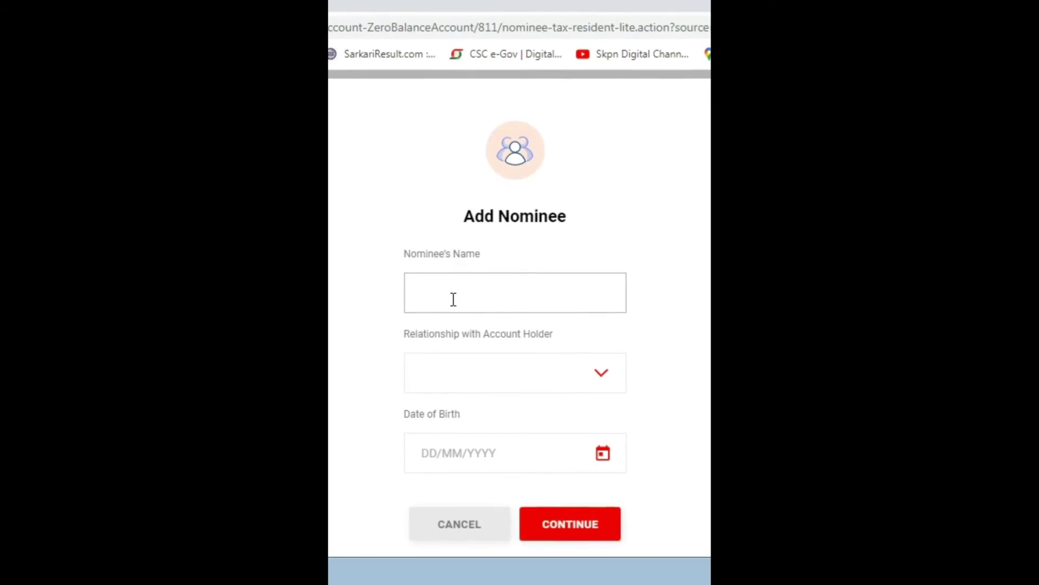
scroll(453, 299, down, 2)
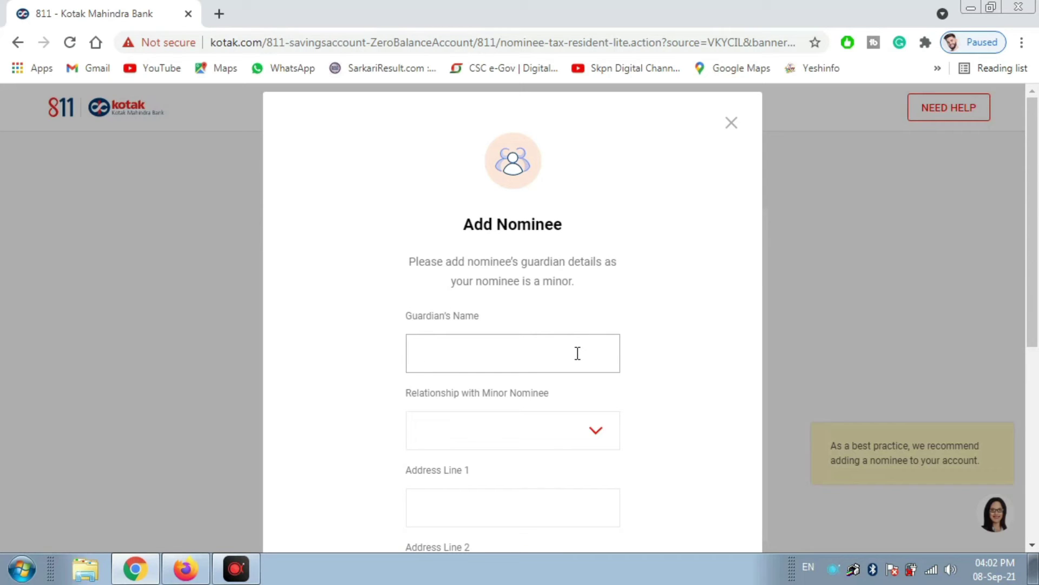
scroll(581, 352, down, 1)
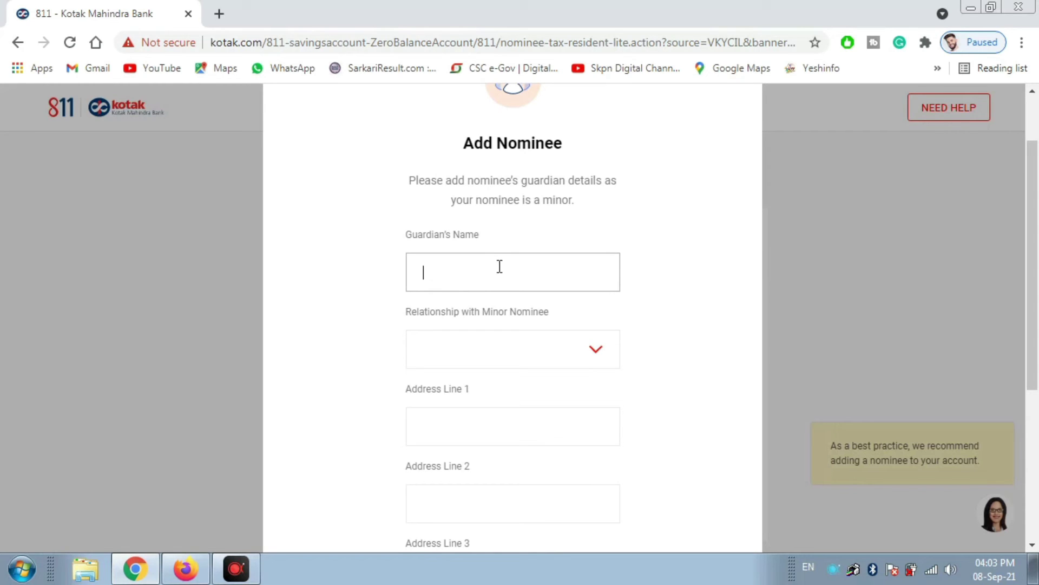
click(509, 281)
scroll(465, 319, down, 5)
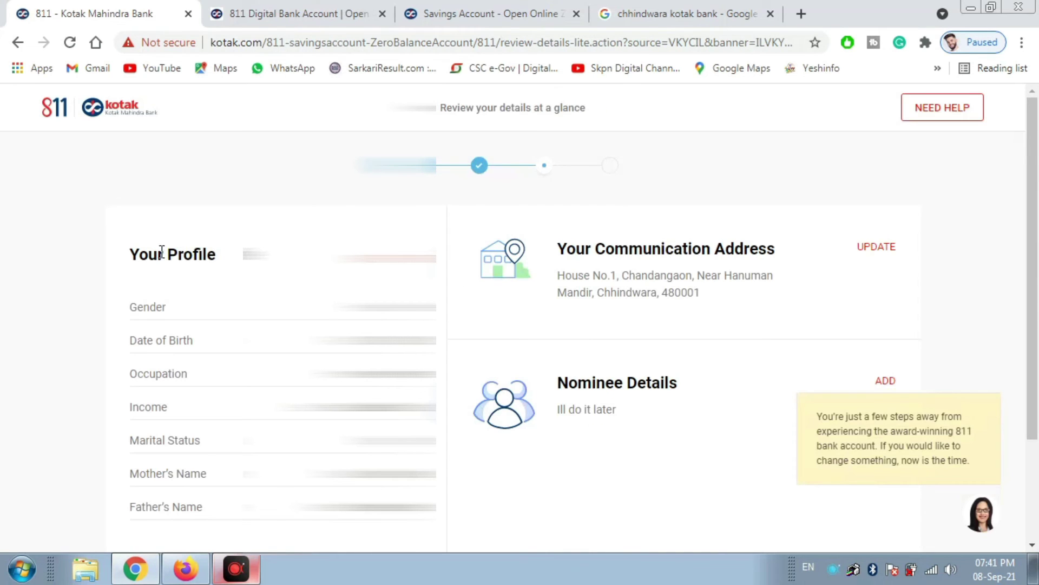
- Review the profile, address and nominee details, and accept the declaration with all three consents ticked
drag(189, 265, 216, 271)
click(216, 272)
scroll(475, 239, down, 3)
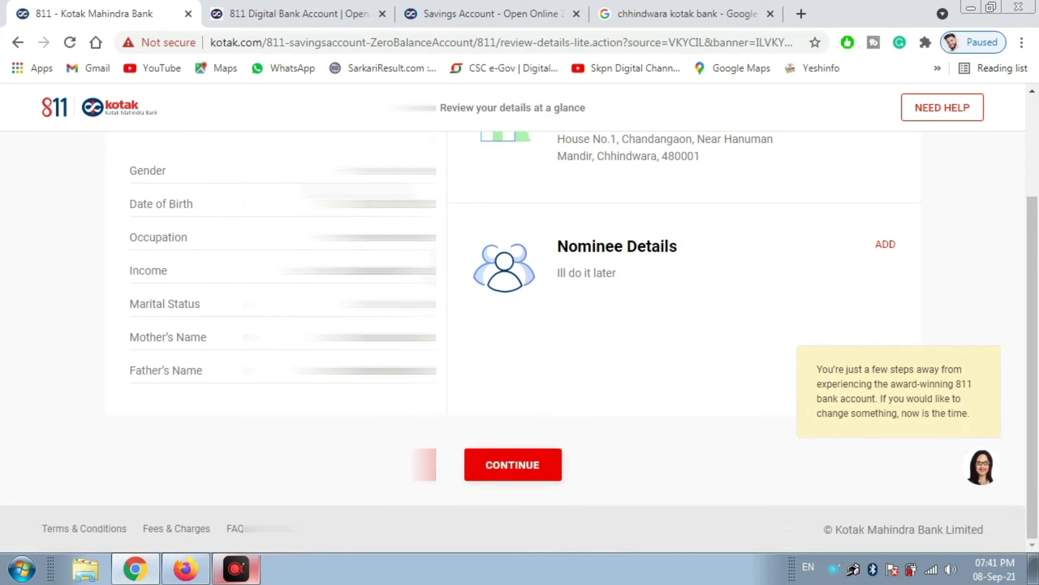
click(514, 464)
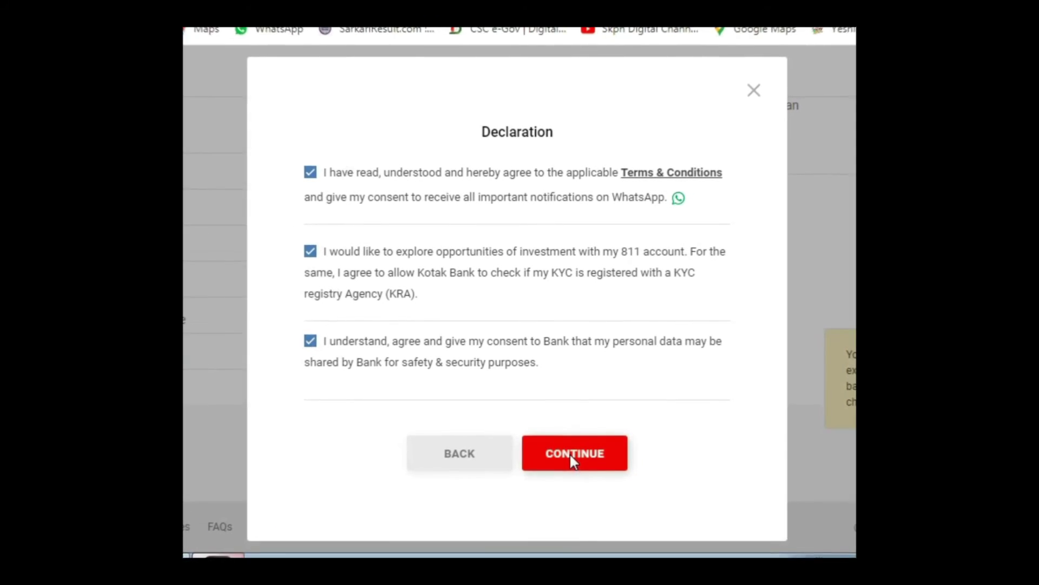
click(573, 455)
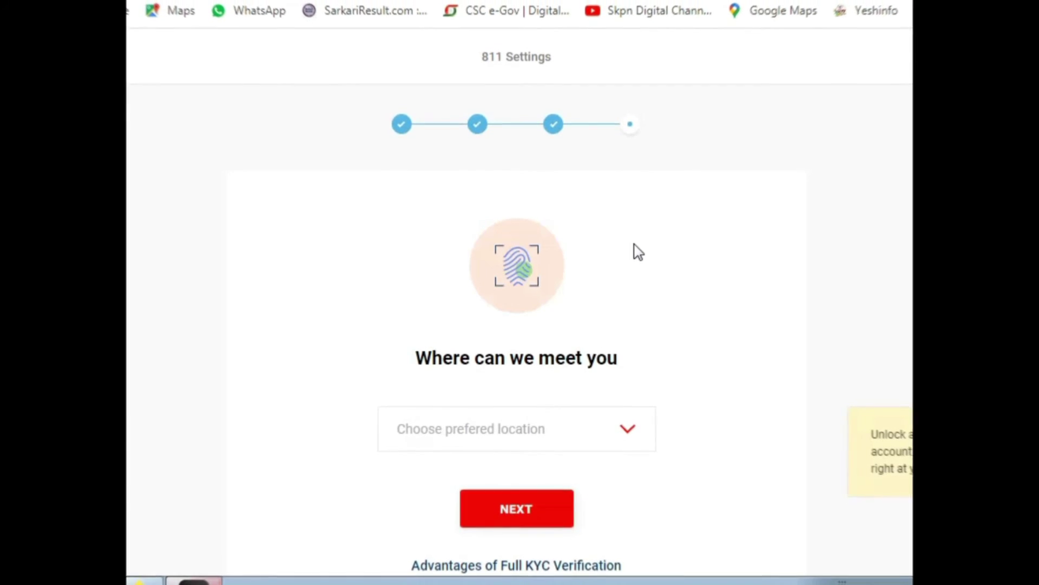
- Choose Any Kotak Mahindra Branch as the preferred meeting location for the KYC verification
scroll(631, 255, down, 2)
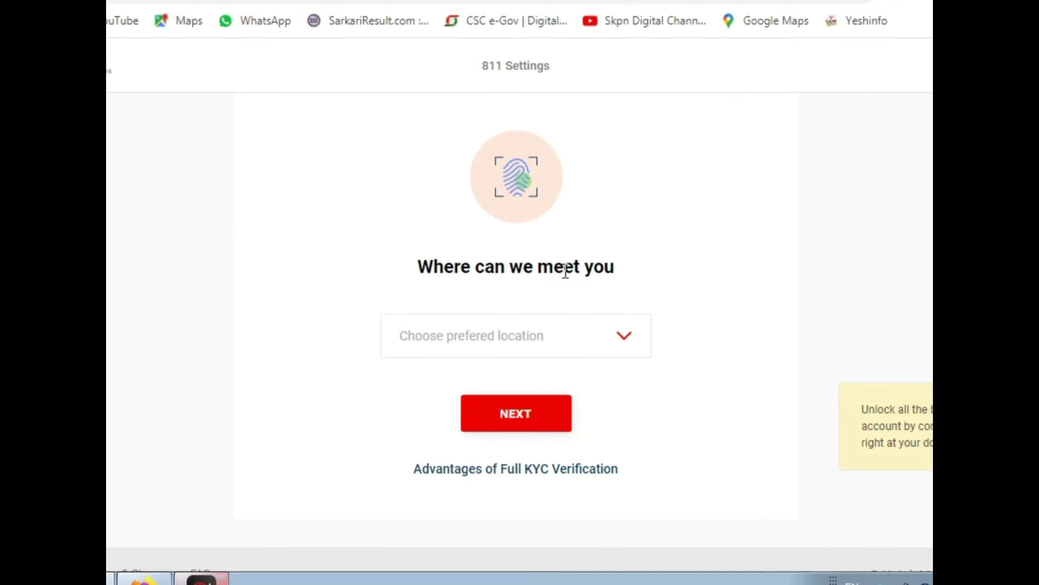
click(571, 340)
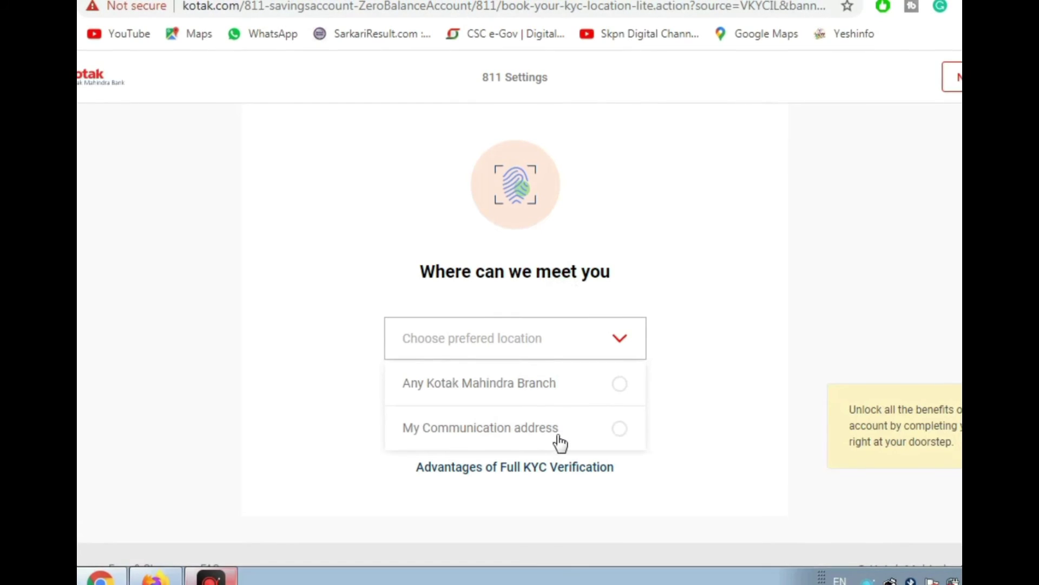
click(543, 384)
scroll(460, 363, down, 1)
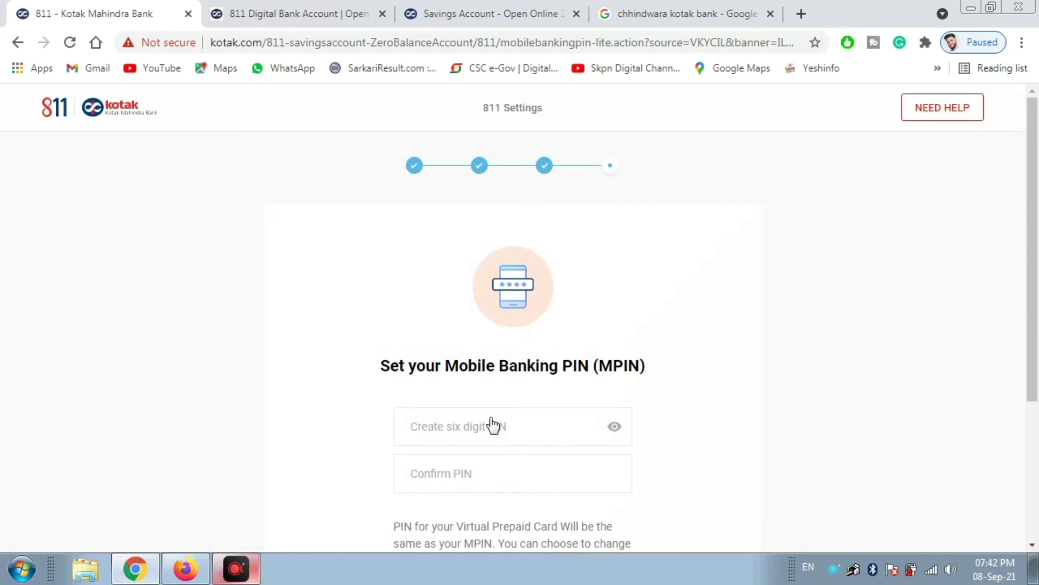
- Examine the rules for creating the six-digit Mobile Banking PIN, the confirmation field and the prepaid card note
scroll(503, 251, down, 3)
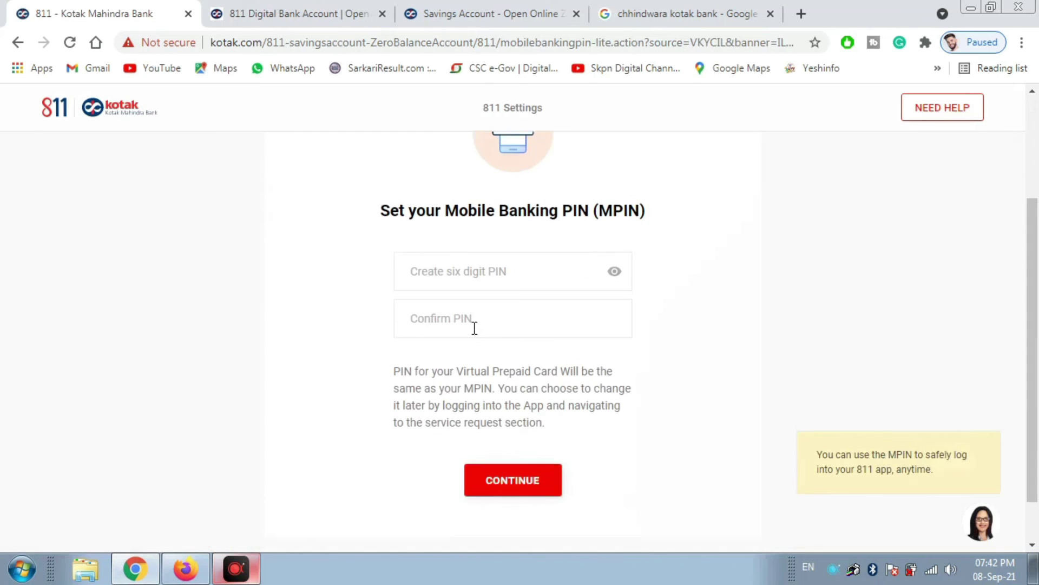
click(483, 267)
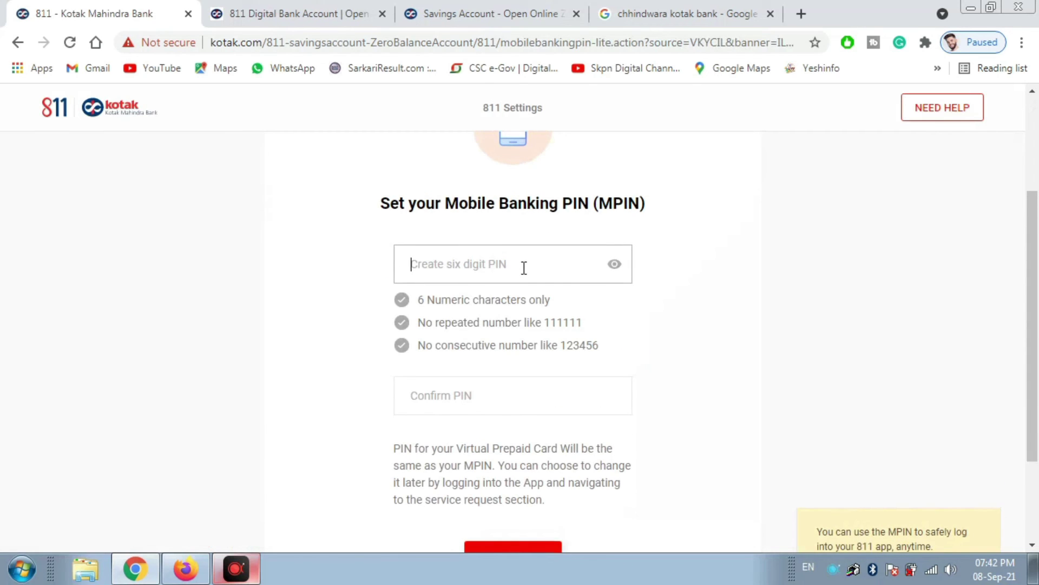
click(485, 391)
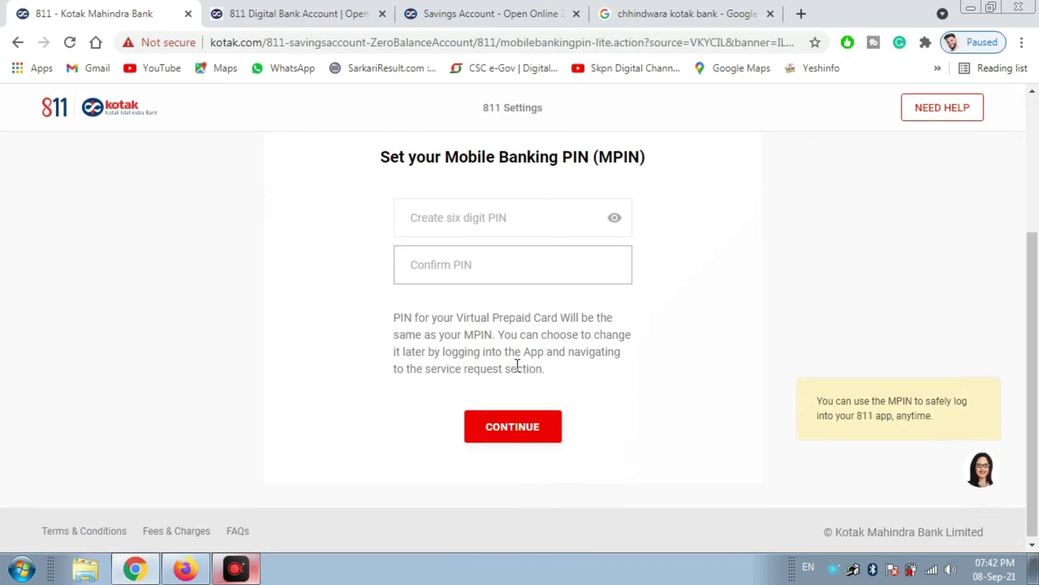
scroll(498, 325, up, 3)
click(476, 373)
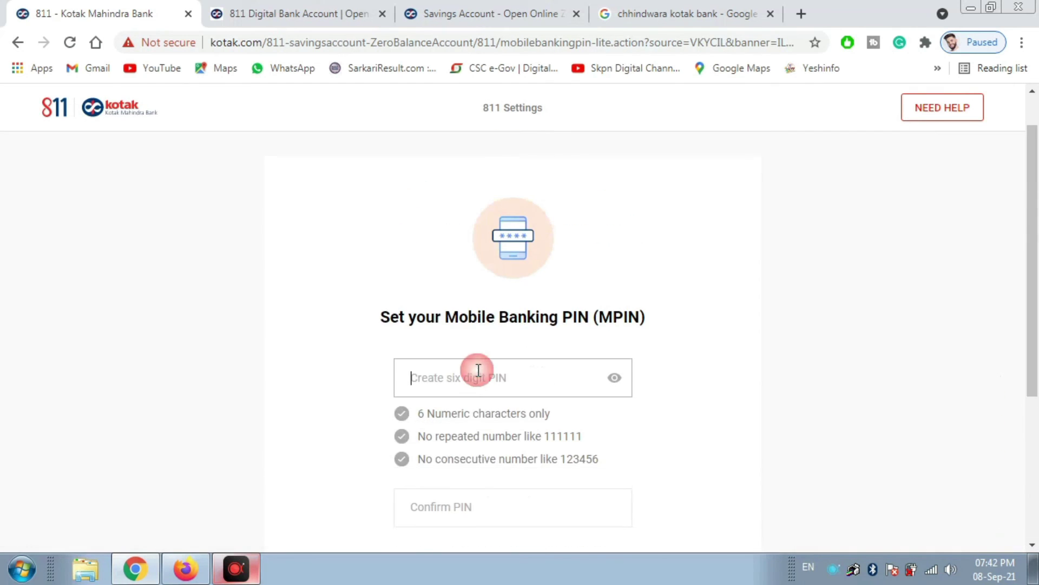
scroll(509, 375, down, 2)
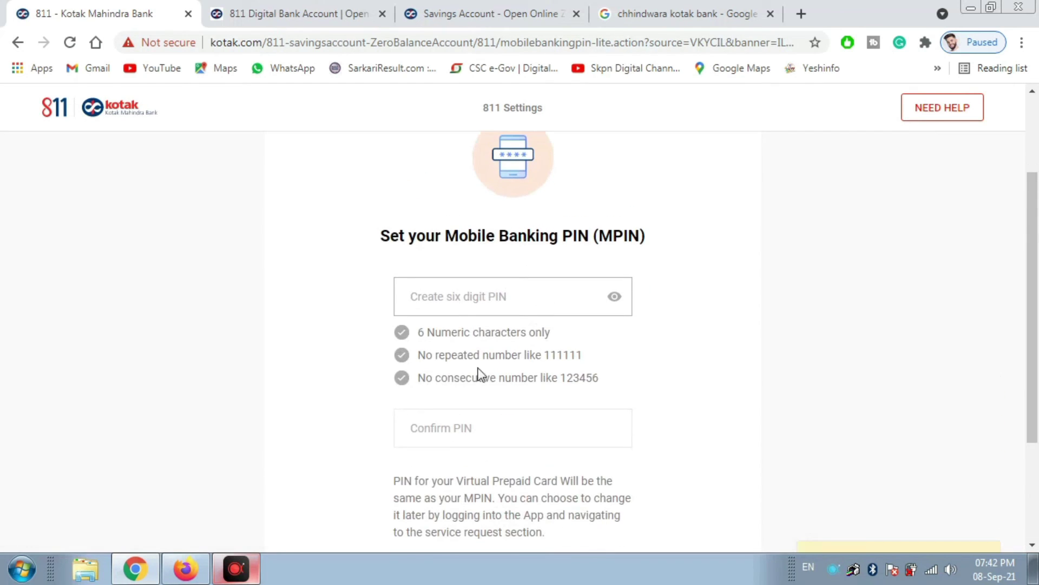
click(550, 332)
click(441, 332)
click(555, 302)
click(558, 337)
click(430, 332)
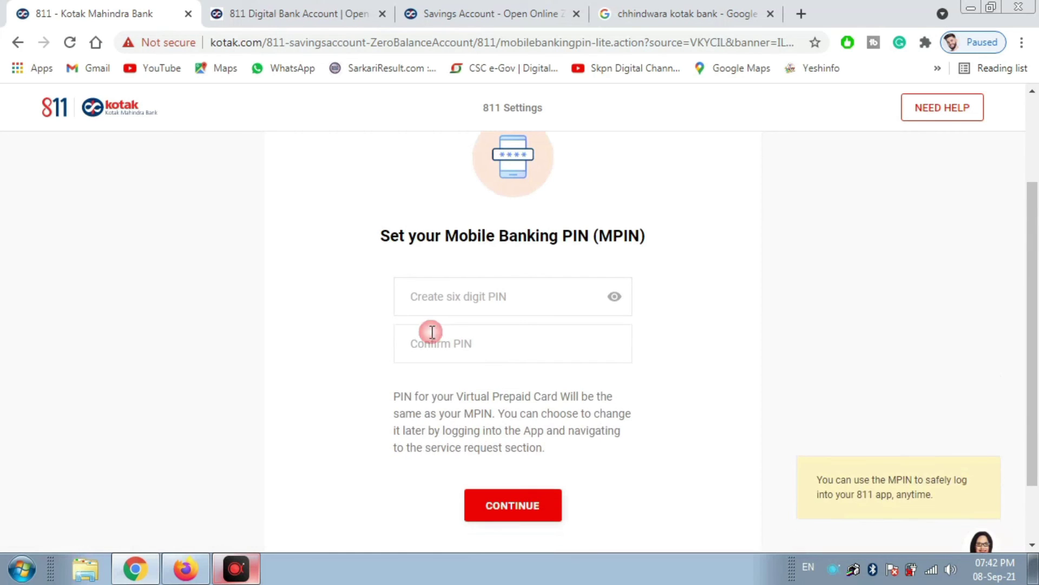
click(469, 288)
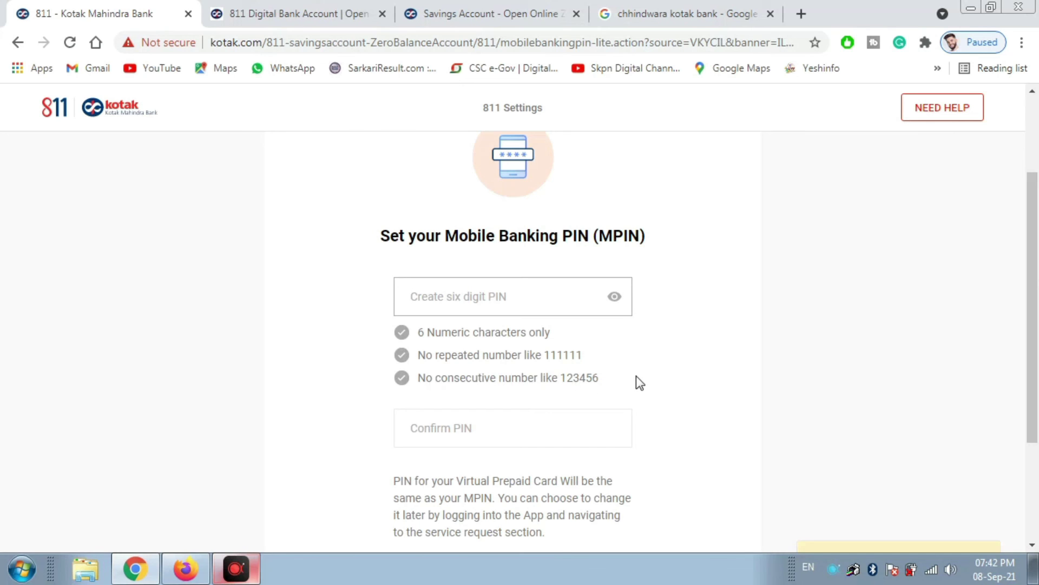
scroll(622, 377, down, 3)
click(463, 281)
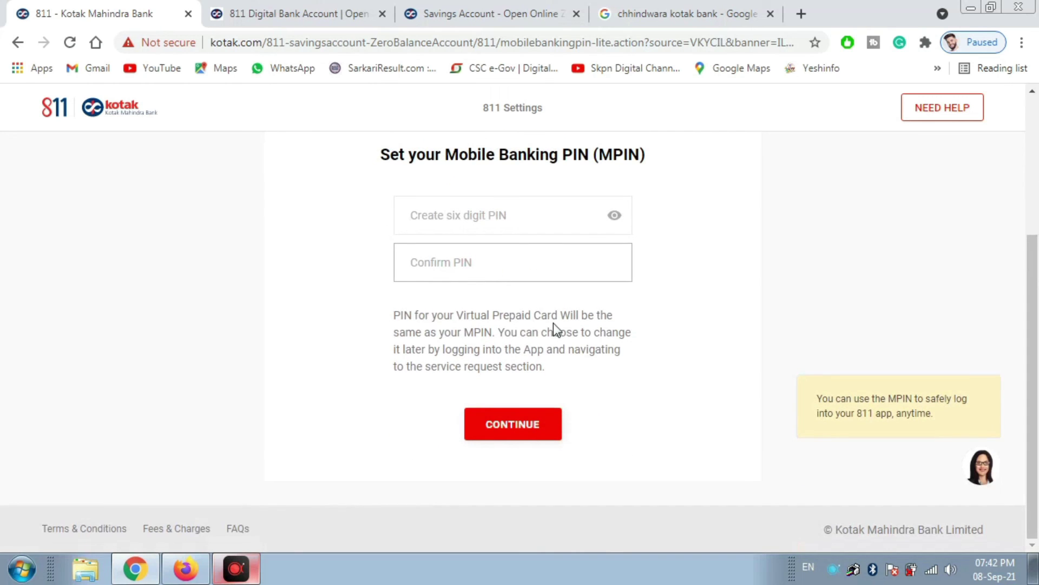
- Enter the new six-digit Mobile Banking PIN (MPIN) and go on to its confirmation field
click(460, 225)
scroll(464, 223, up, 2)
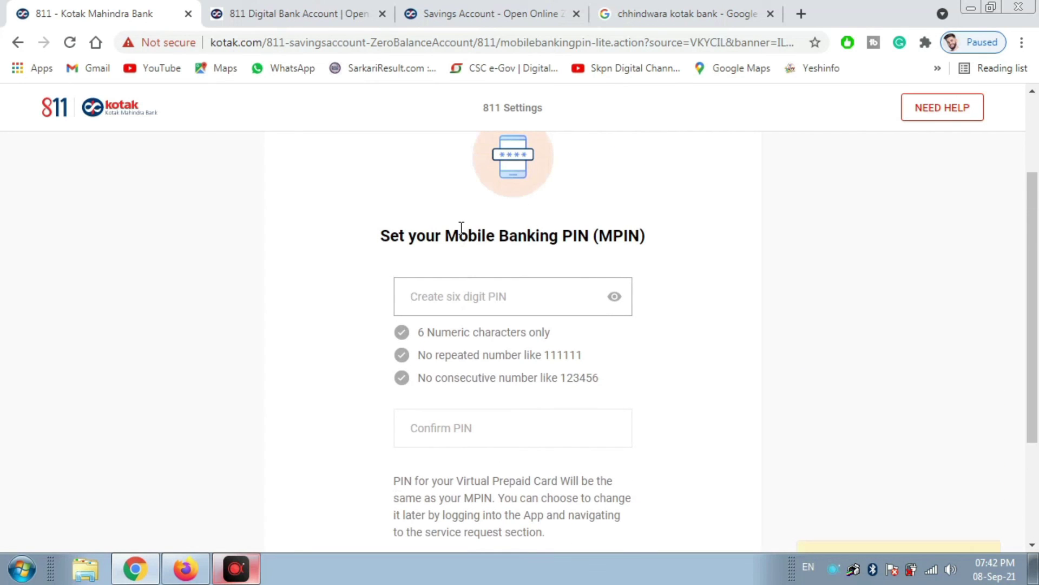
click(447, 292)
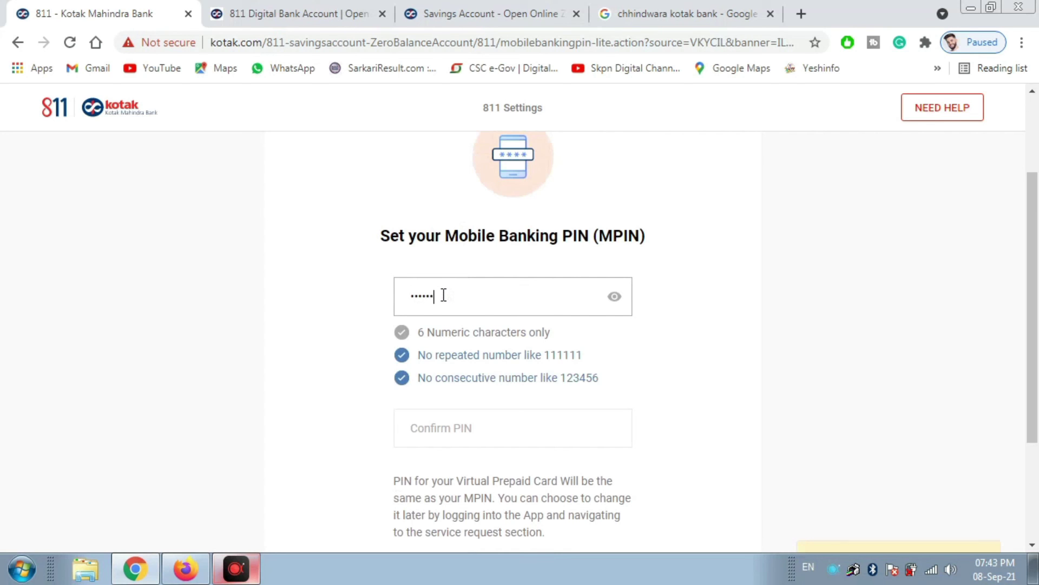
click(502, 433)
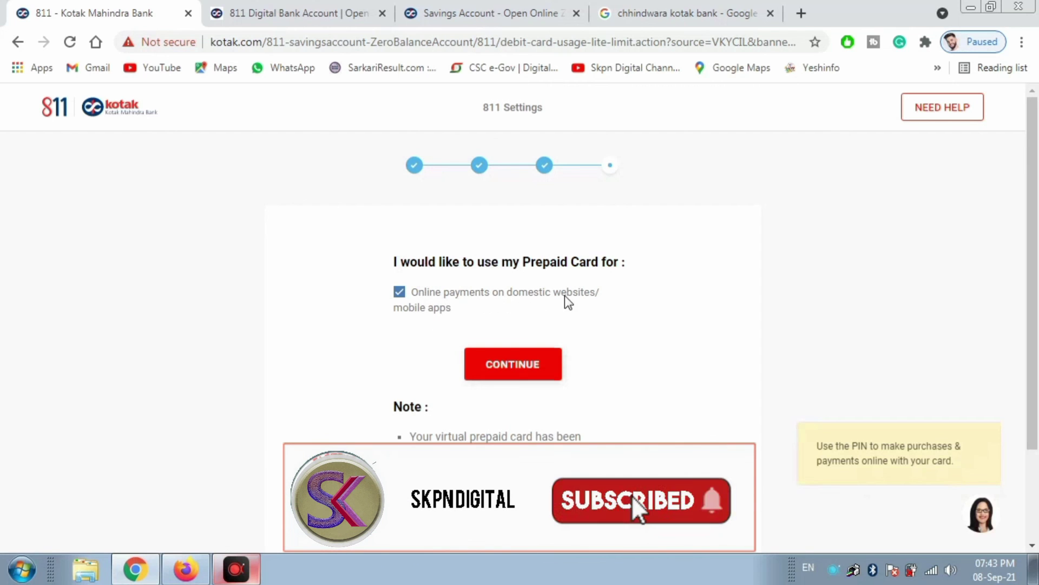
- Review the prepaid card notes and continue with online payments on domestic websites/mobile apps enabled
scroll(468, 361, down, 3)
scroll(468, 361, up, 3)
scroll(397, 352, down, 2)
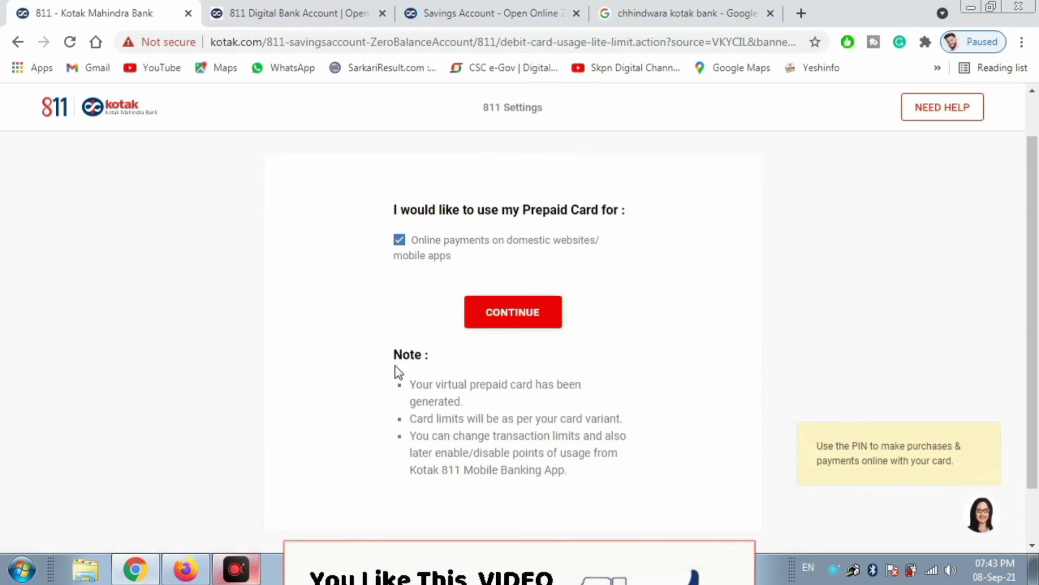
click(510, 281)
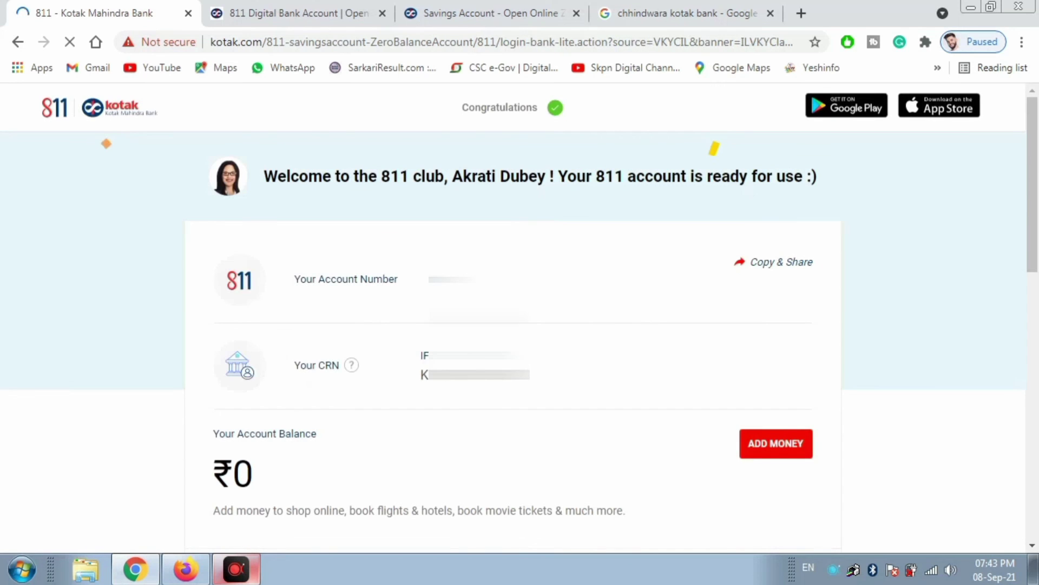